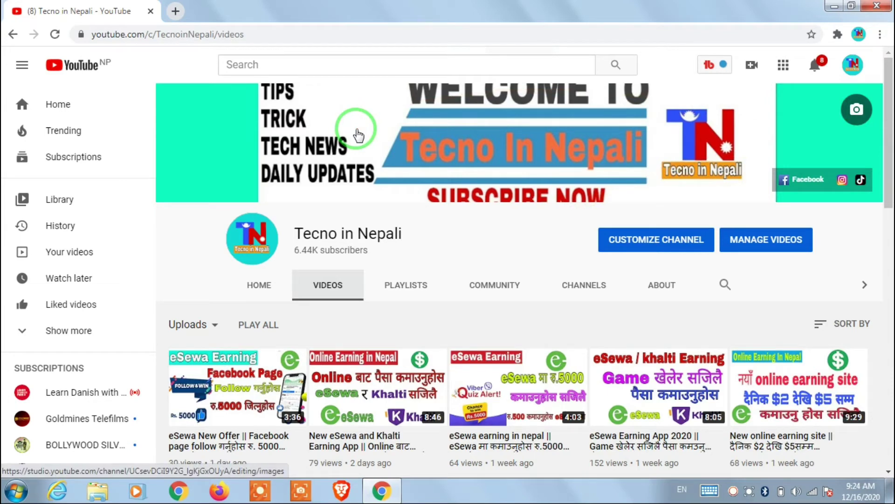
Step: In a new Chrome tab, load the meroshare.cdsc.com.np login page
{"action": "left_click", "coordinate": [175, 11]}
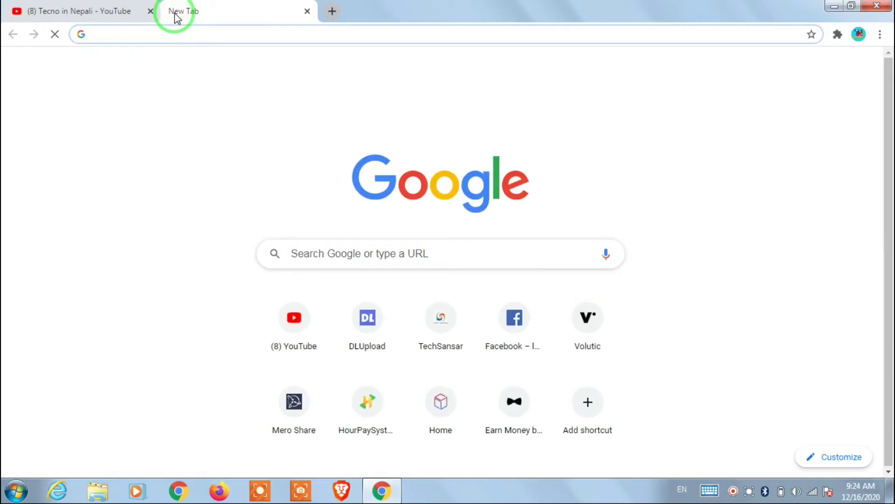
{"action": "left_click", "coordinate": [196, 33]}
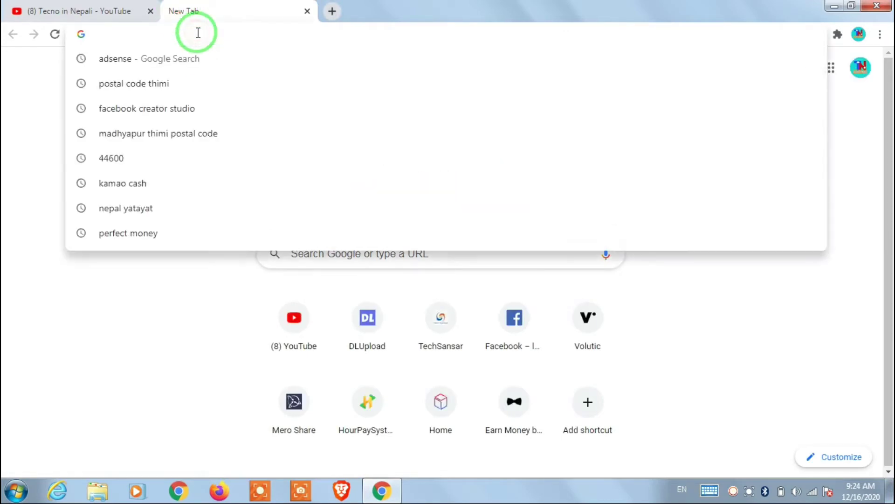
{"action": "type", "text": "meroshare.cdsc.com.np/#/login"}
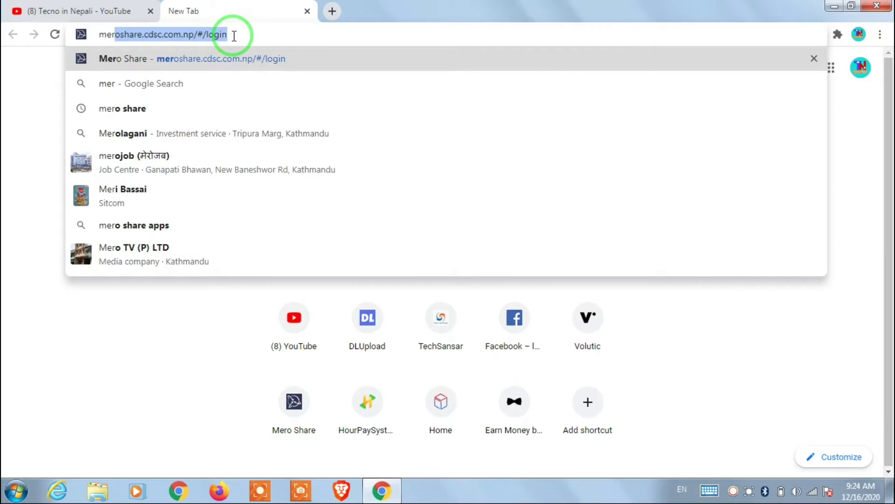
{"action": "key", "text": "Return"}
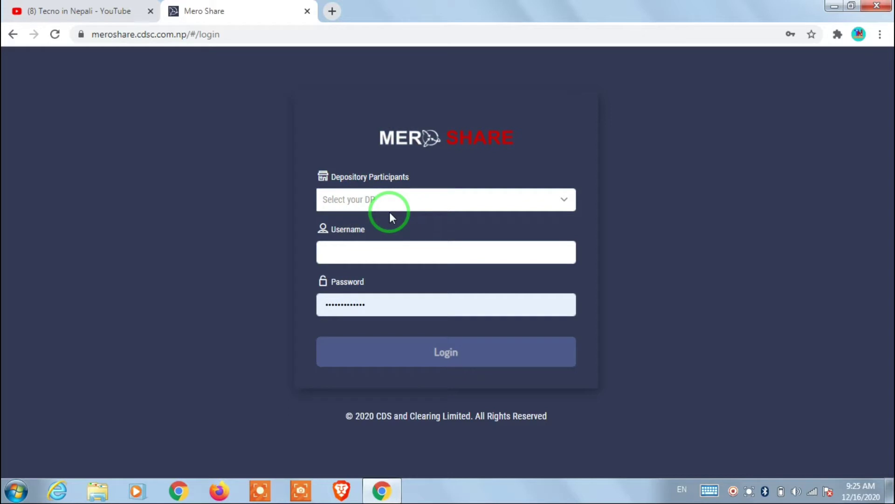
Step: Log in with AGRAWAL SECURITIES PRIVATE LIMITED (12300) as depository participant and the account username
{"action": "left_click", "coordinate": [515, 201]}
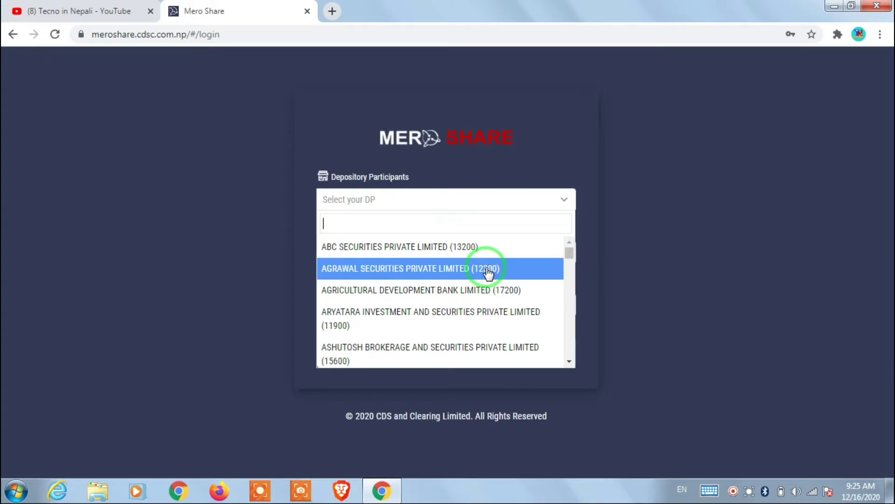
{"action": "left_click", "coordinate": [488, 271]}
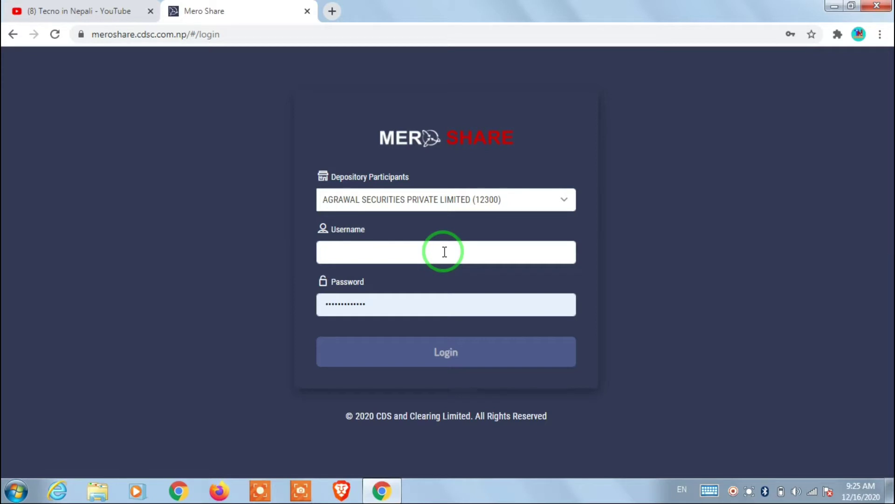
{"action": "left_click", "coordinate": [445, 252]}
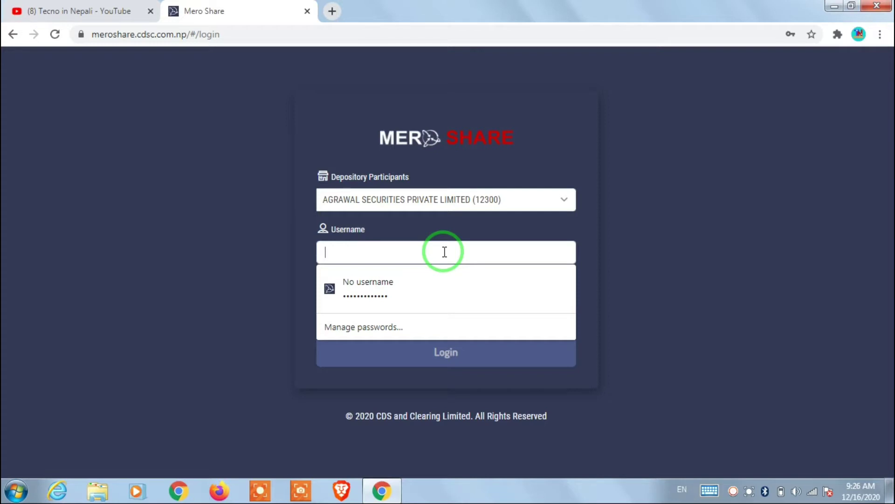
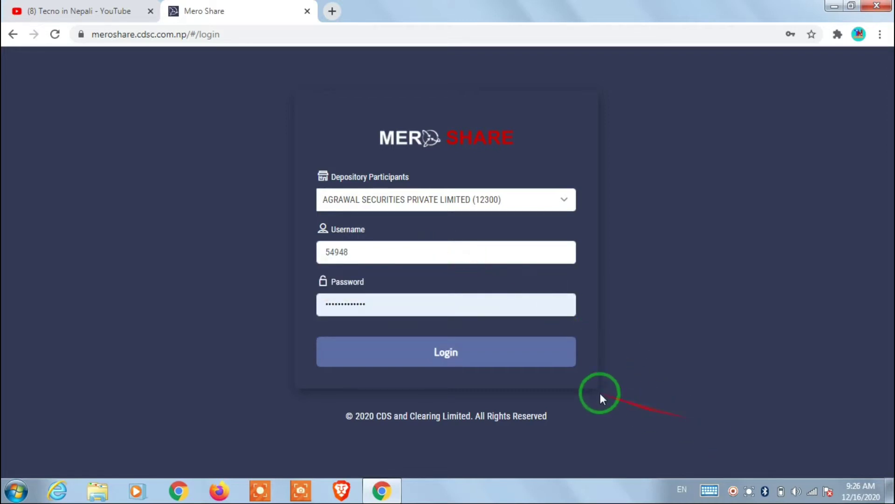
{"action": "left_click", "coordinate": [454, 358]}
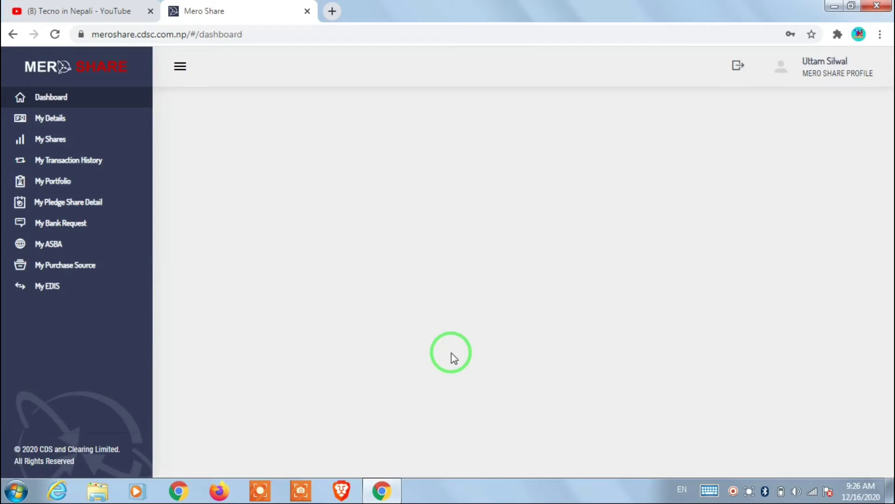
Step: Review the My Details page, then bring up My Shares with its six holdings
{"action": "left_click", "coordinate": [53, 119]}
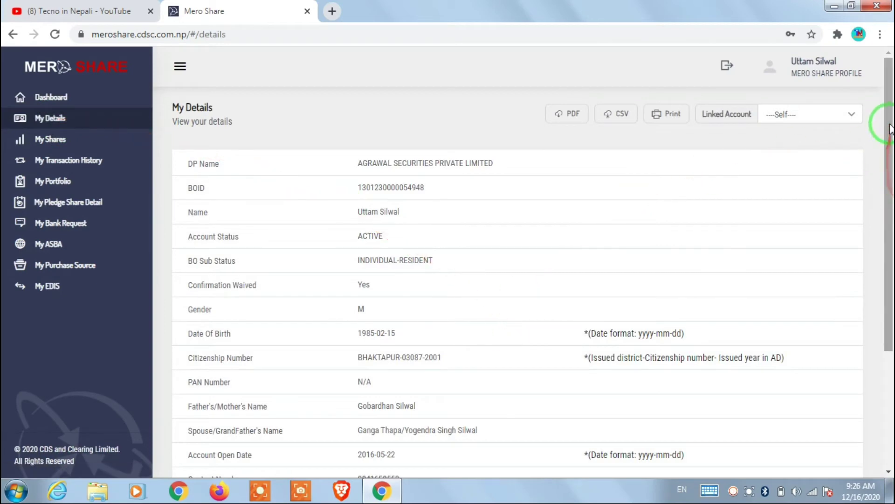
{"action": "left_click_drag", "start_coordinate": [890, 132], "coordinate": [891, 161]}
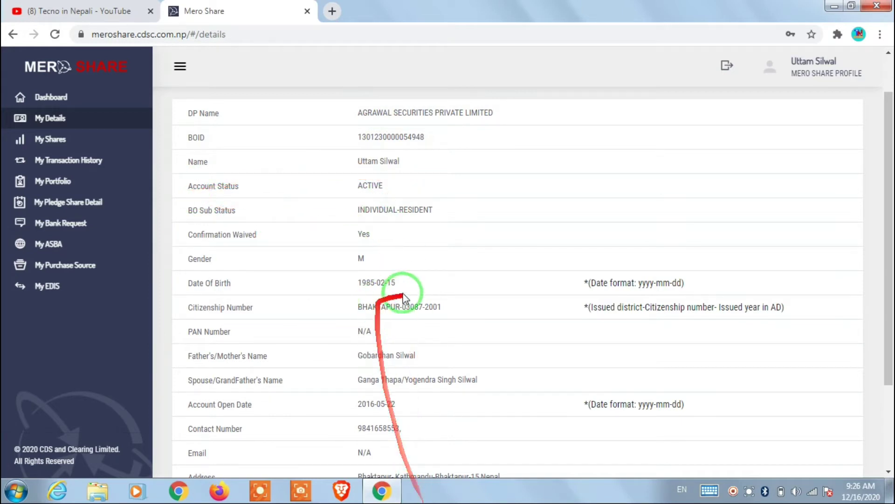
{"action": "mouse_move", "coordinate": [891, 196]}
{"action": "left_mouse_down"}
{"action": "mouse_move", "coordinate": [889, 181]}
{"action": "mouse_move", "coordinate": [889, 261]}
{"action": "mouse_move", "coordinate": [891, 206]}
{"action": "left_mouse_up"}
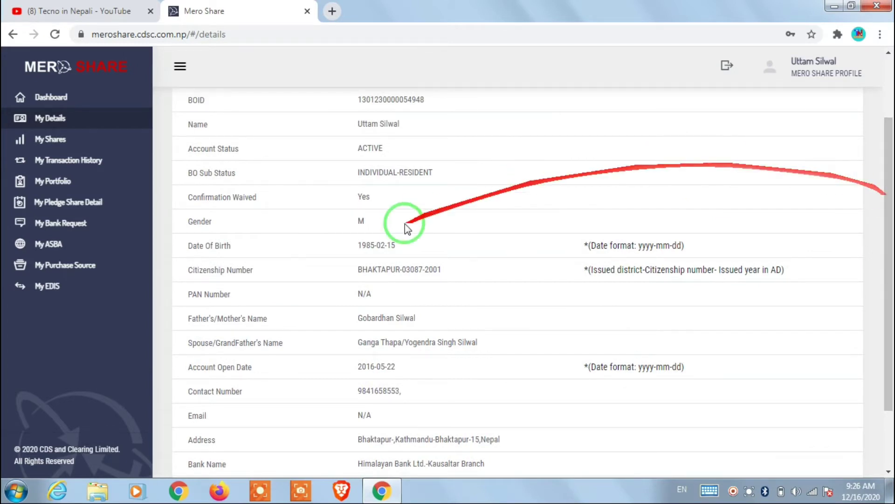
{"action": "left_click", "coordinate": [58, 139]}
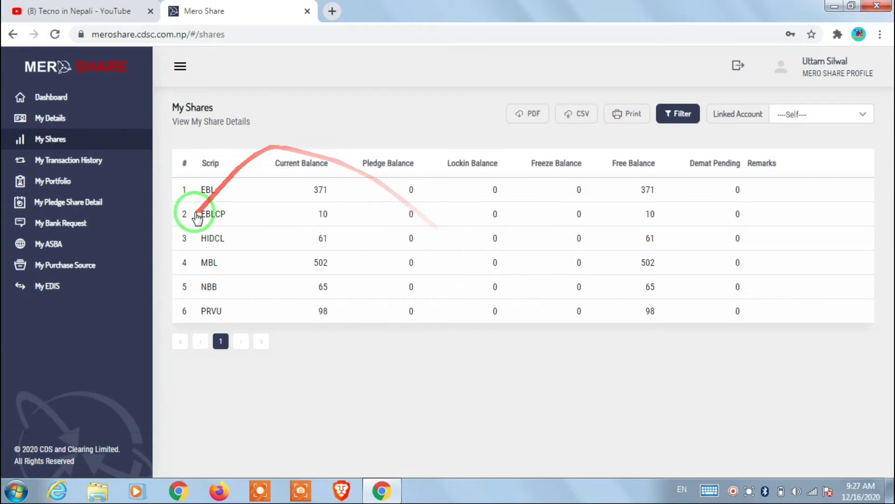
Step: Go to the My ASBA share application section
{"action": "left_click", "coordinate": [53, 247]}
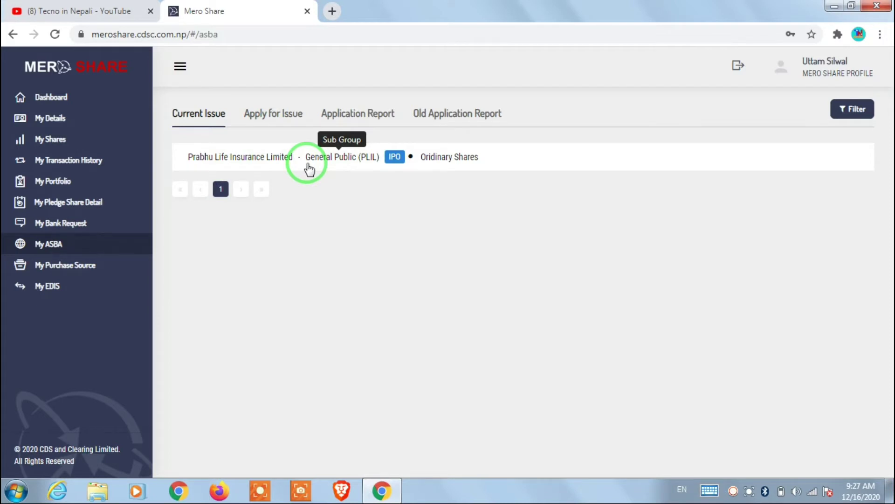
Step: Under Apply for Issue, start the Prabhu Life Insurance Limited IPO application
{"action": "left_click", "coordinate": [282, 116]}
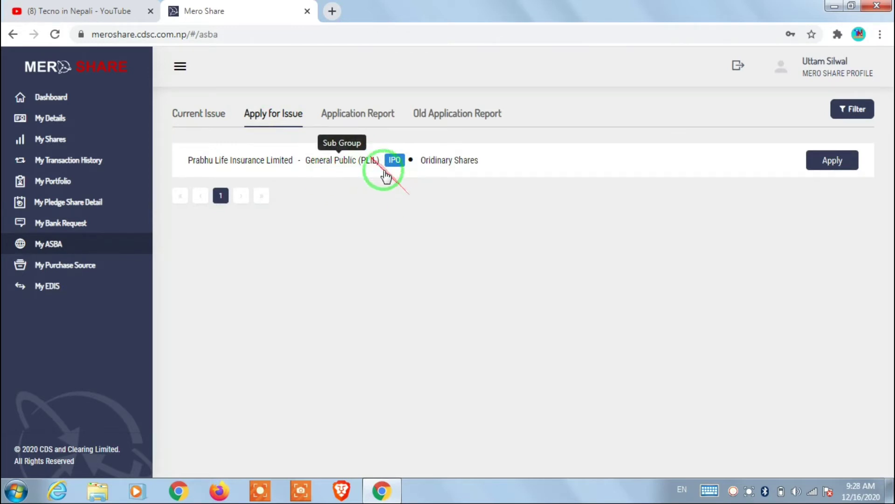
{"action": "mouse_move", "coordinate": [439, 162]}
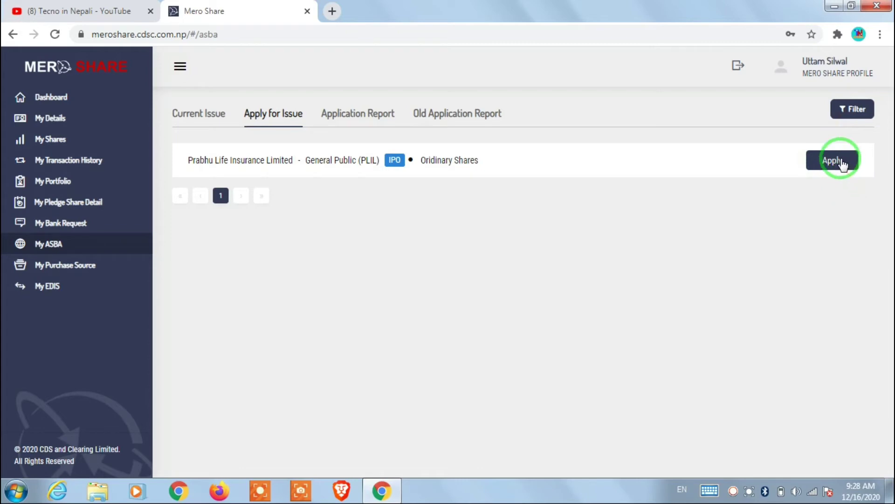
{"action": "left_click", "coordinate": [834, 160]}
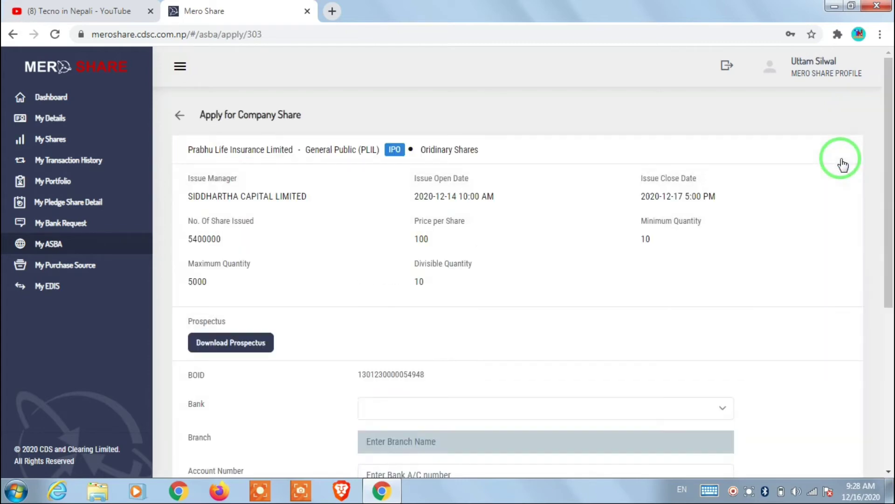
{"action": "mouse_move", "coordinate": [891, 148]}
{"action": "left_mouse_down"}
{"action": "mouse_move", "coordinate": [891, 216]}
{"action": "mouse_move", "coordinate": [892, 155]}
{"action": "left_mouse_up"}
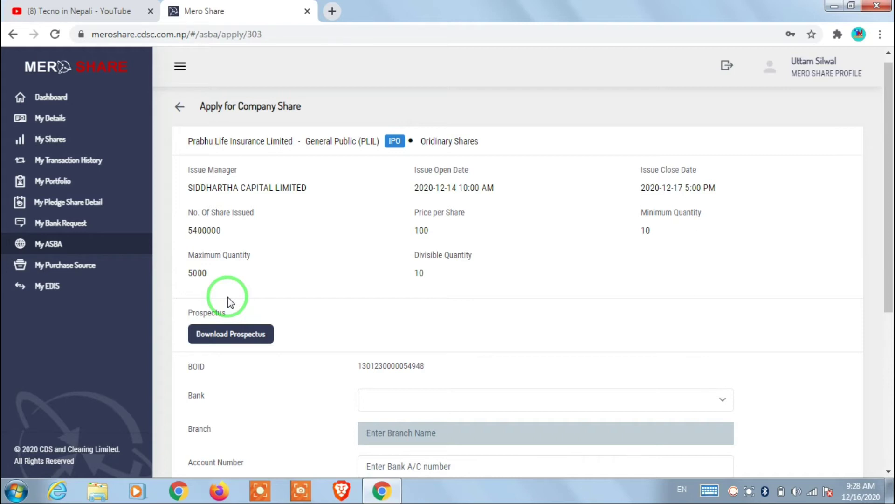
{"action": "scroll", "coordinate": [885, 236], "scroll_direction": "down", "scroll_amount": 3}
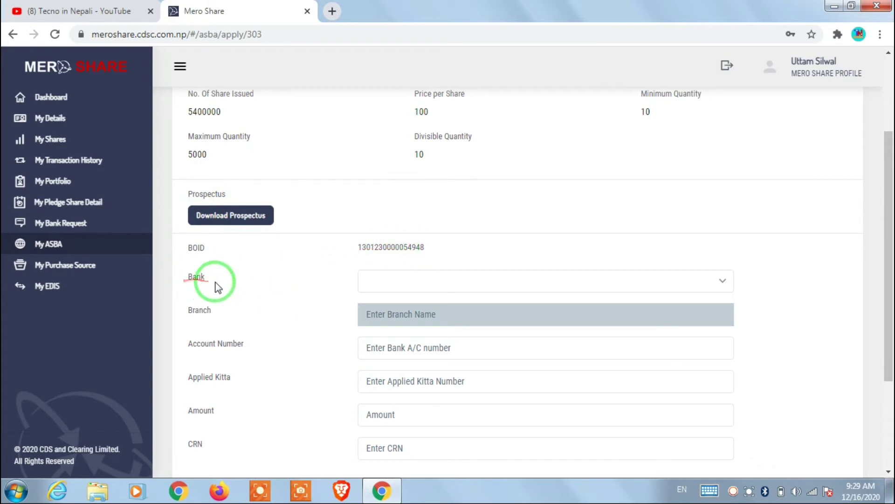
Step: Select HIMALAYAN BANK LTD., which fills in the Kausaltar branch and account number
{"action": "left_click", "coordinate": [723, 281]}
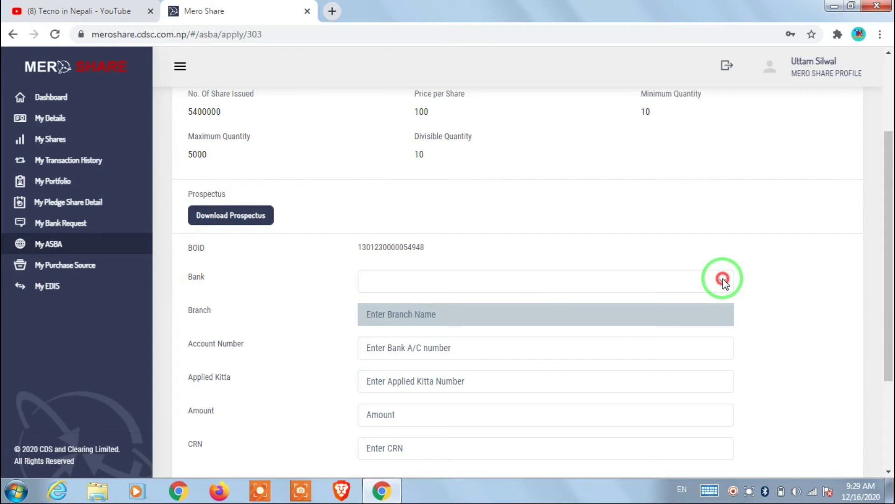
{"action": "left_click", "coordinate": [670, 286]}
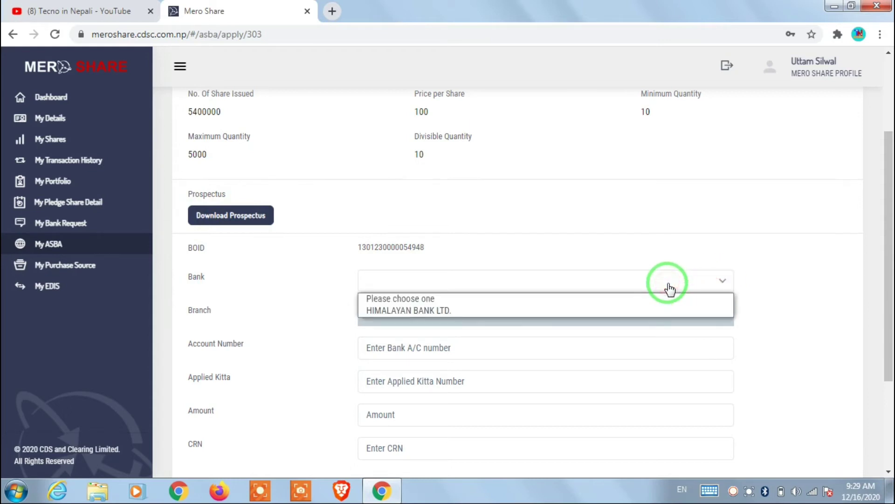
{"action": "left_click", "coordinate": [580, 309]}
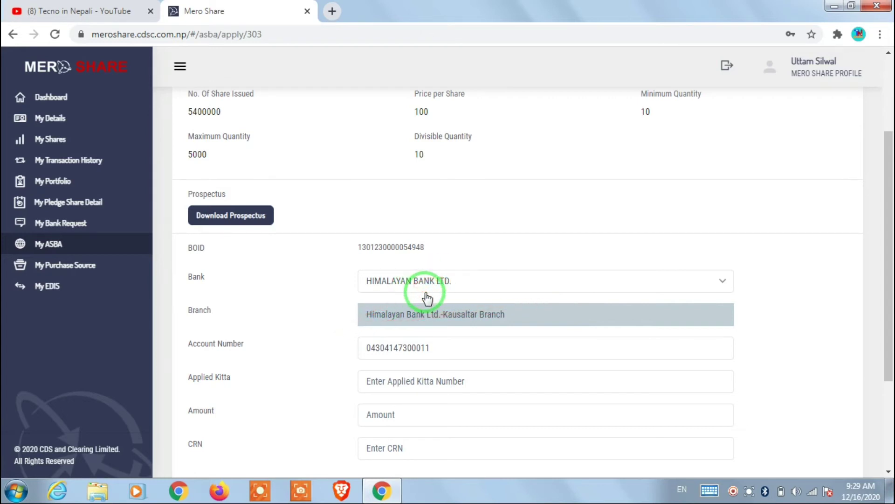
{"action": "left_click", "coordinate": [535, 286]}
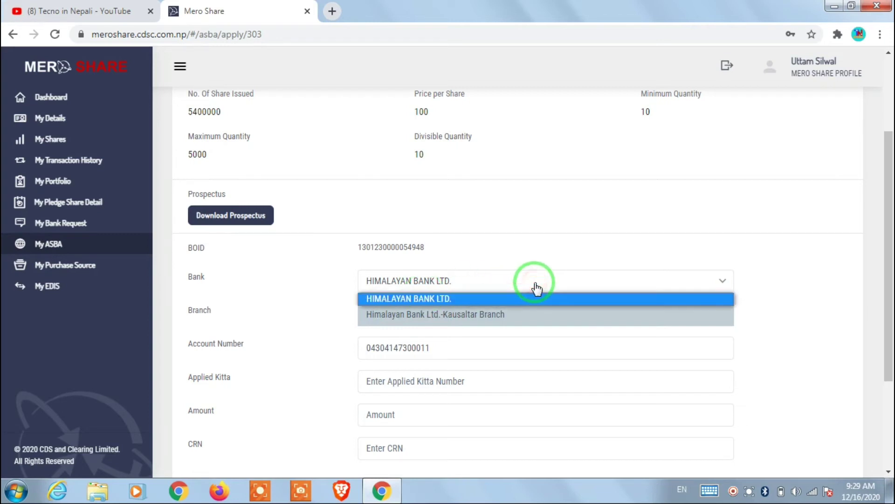
{"action": "left_click", "coordinate": [459, 299]}
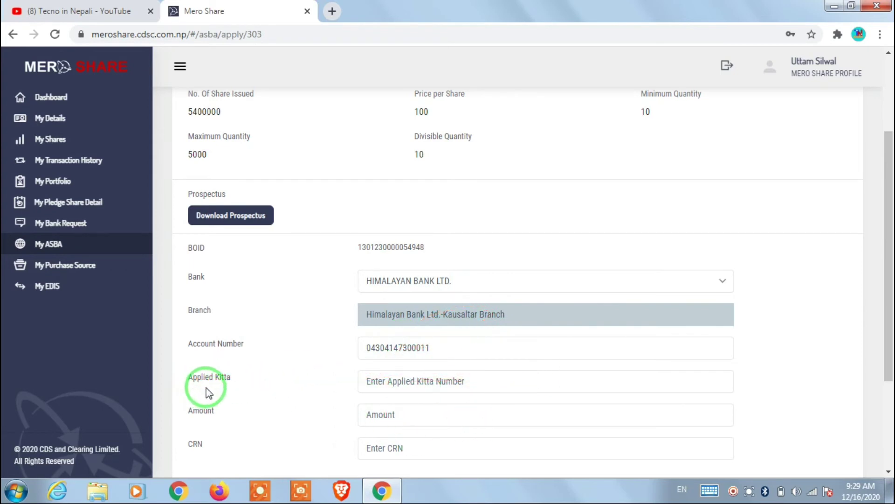
Step: Enter 10 applied kitta so Amount shows 1000, and tick the declaration box
{"action": "left_click_drag", "start_coordinate": [887, 202], "coordinate": [891, 240]}
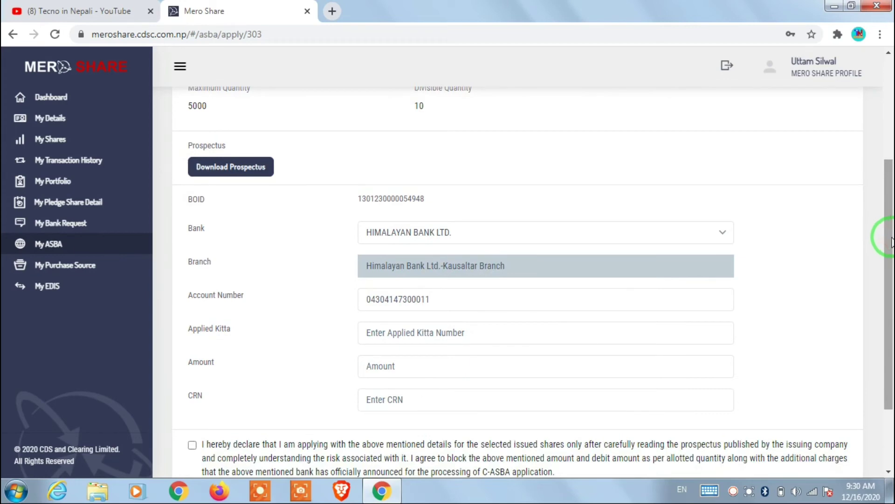
{"action": "left_click", "coordinate": [442, 299]}
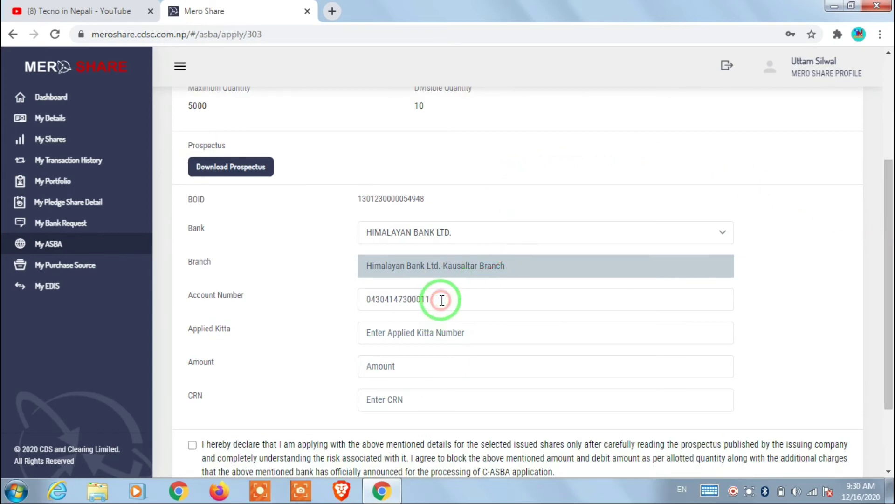
{"action": "left_click", "coordinate": [496, 332]}
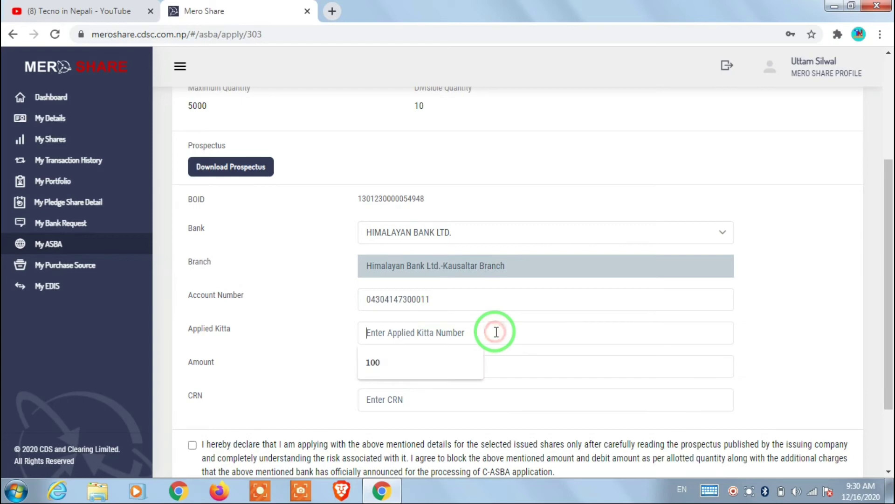
{"action": "type", "text": "100"}
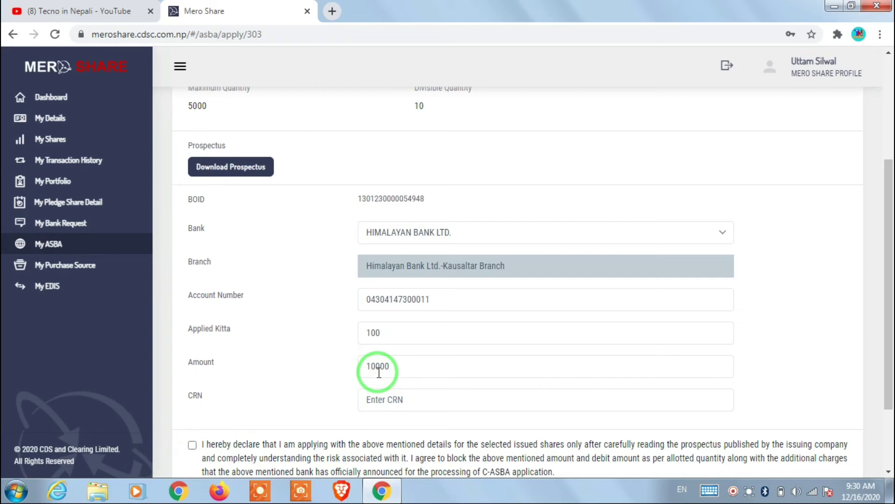
{"action": "mouse_move", "coordinate": [380, 369]}
{"action": "left_mouse_down"}
{"action": "mouse_move", "coordinate": [414, 360]}
{"action": "mouse_move", "coordinate": [409, 340]}
{"action": "mouse_move", "coordinate": [397, 351]}
{"action": "left_mouse_up"}
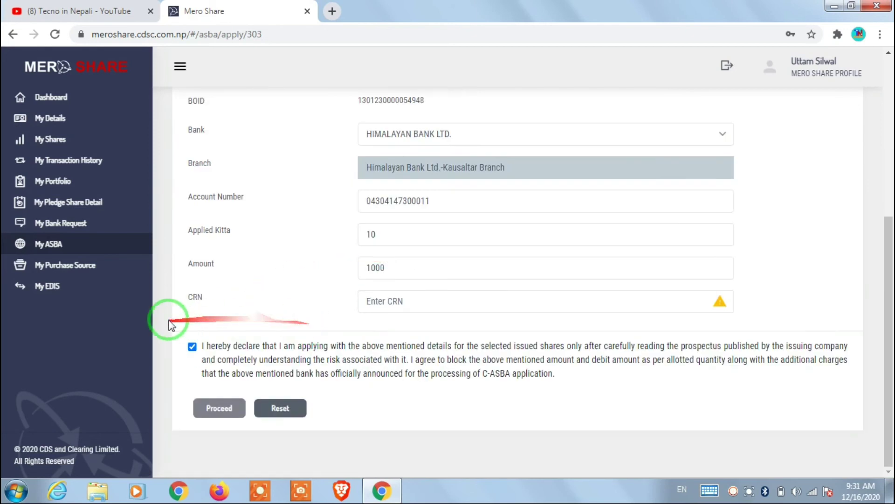
{"action": "left_click_drag", "start_coordinate": [195, 304], "coordinate": [209, 315]}
{"action": "left_click_drag", "start_coordinate": [261, 303], "coordinate": [459, 308]}
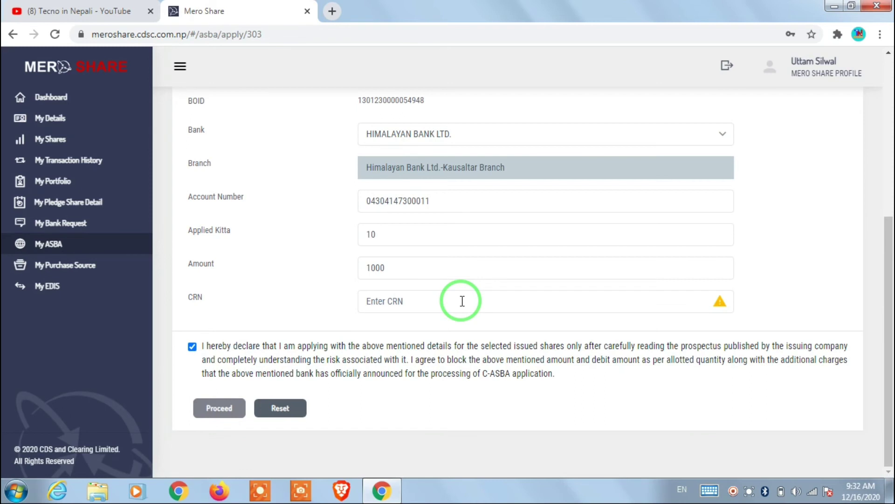
{"action": "left_click", "coordinate": [407, 301]}
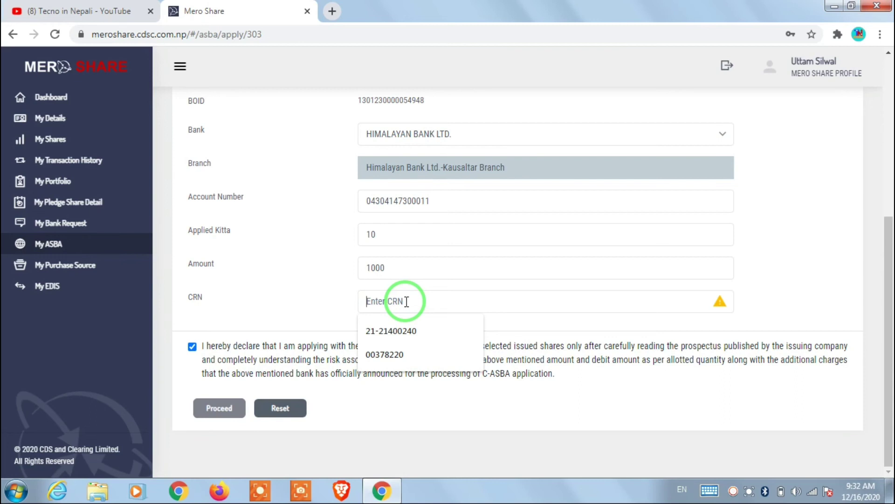
{"action": "mouse_move", "coordinate": [387, 280]}
{"action": "left_mouse_down"}
{"action": "mouse_move", "coordinate": [394, 275]}
{"action": "mouse_move", "coordinate": [373, 254]}
{"action": "mouse_move", "coordinate": [356, 266]}
{"action": "left_mouse_up"}
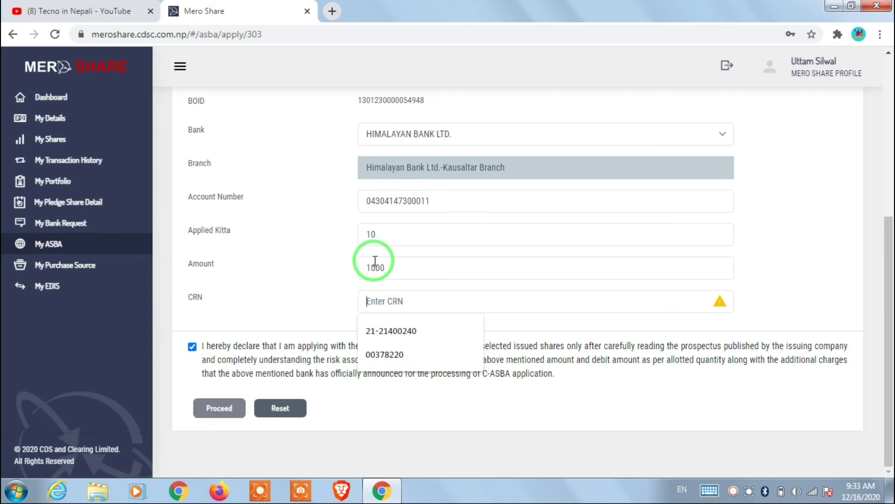
{"action": "left_click", "coordinate": [192, 347]}
{"action": "left_click", "coordinate": [192, 347]}
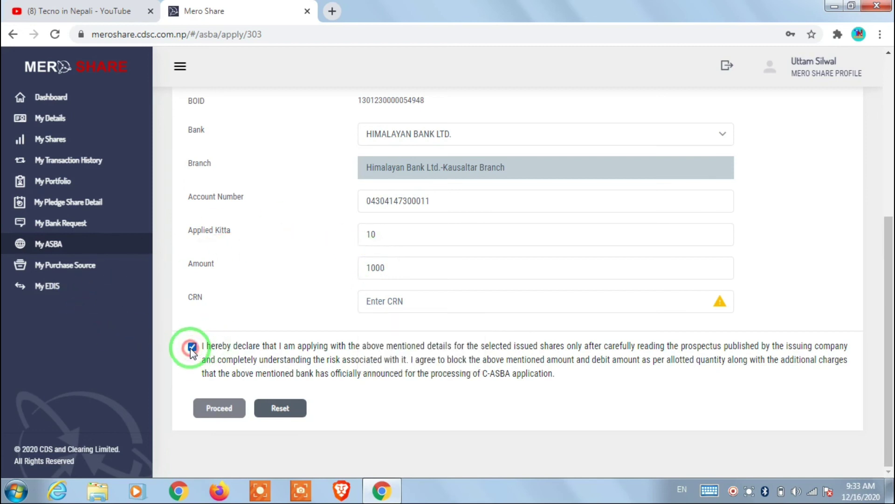